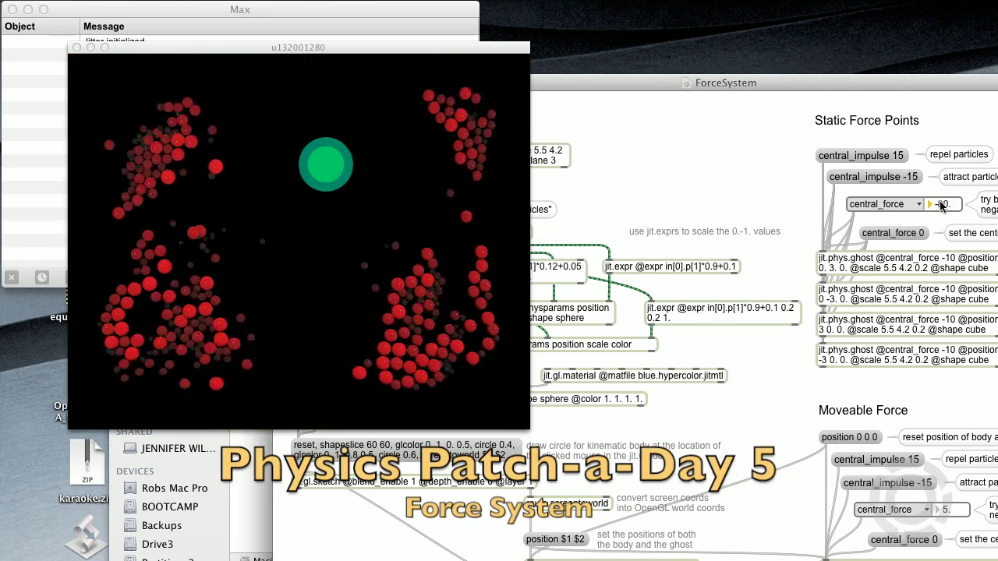
# Move the force point across the ForceSystem simulation to push the red particles.
pyautogui.moveTo(238, 149); pyautogui.dragTo(184, 151)
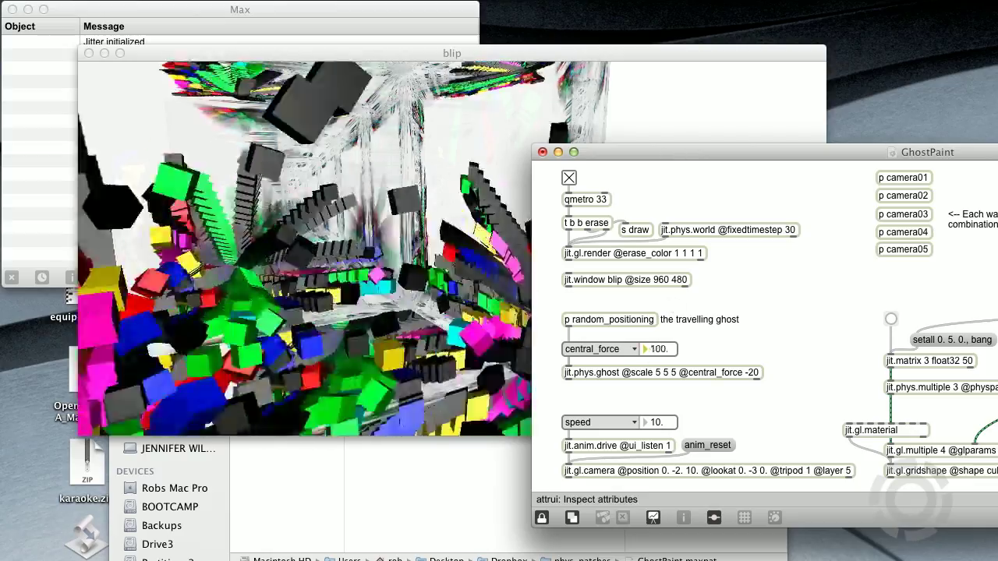
# Lower the travelling ghost's central_force value in the GhostPaint patch.
pyautogui.click(511, 322)
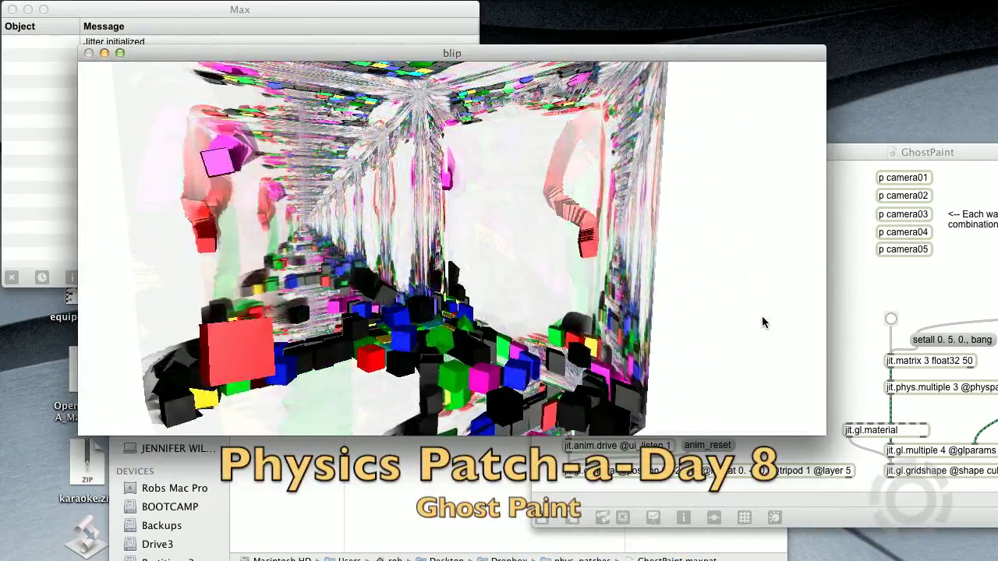
pyautogui.click(873, 329)
pyautogui.moveTo(652, 351); pyautogui.dragTo(659, 472)
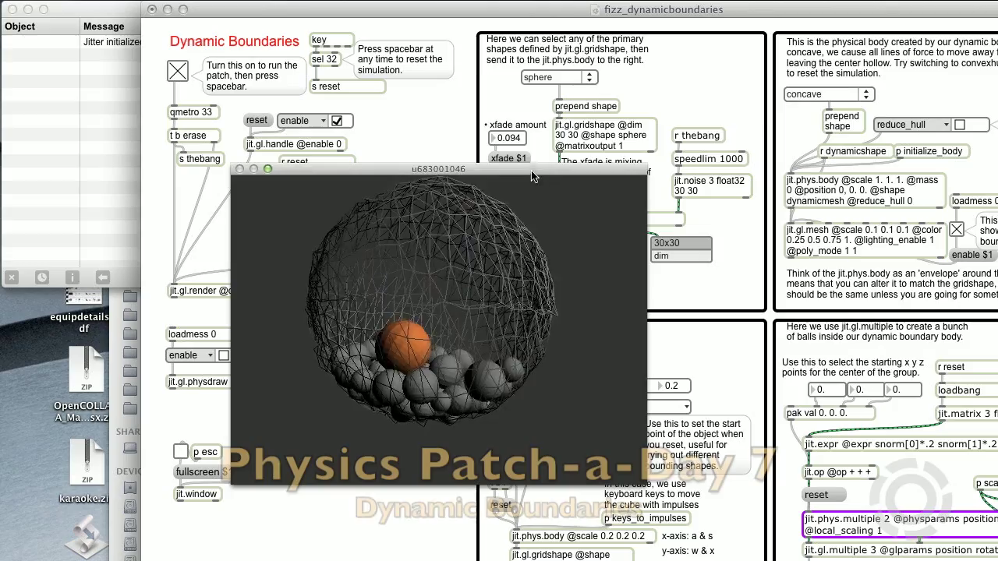
# Set the xfade amount to 0.110 in the Dynamic Boundaries patch and reset the simulation.
pyautogui.moveTo(508, 138); pyautogui.dragTo(508, 144)
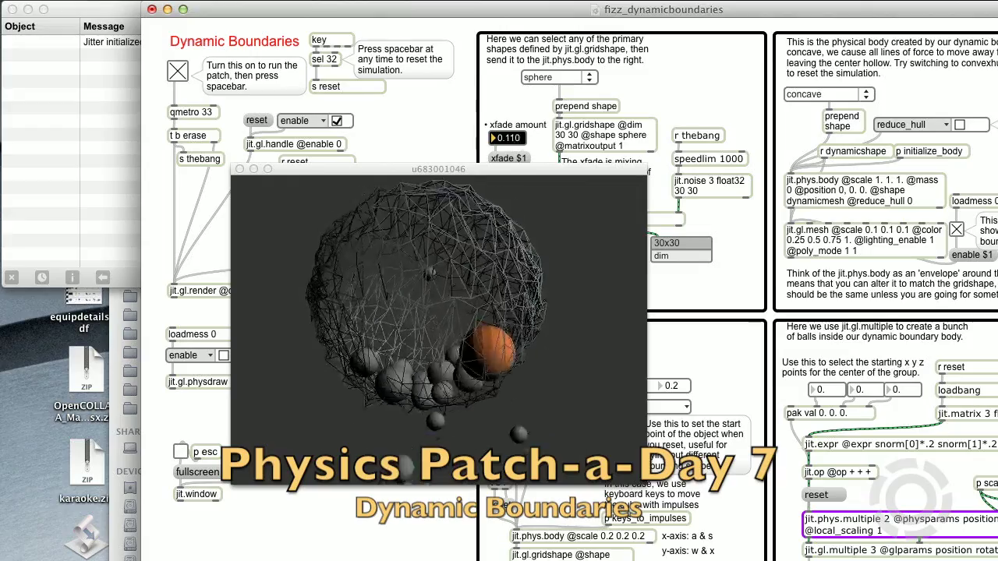
pyautogui.press('space')
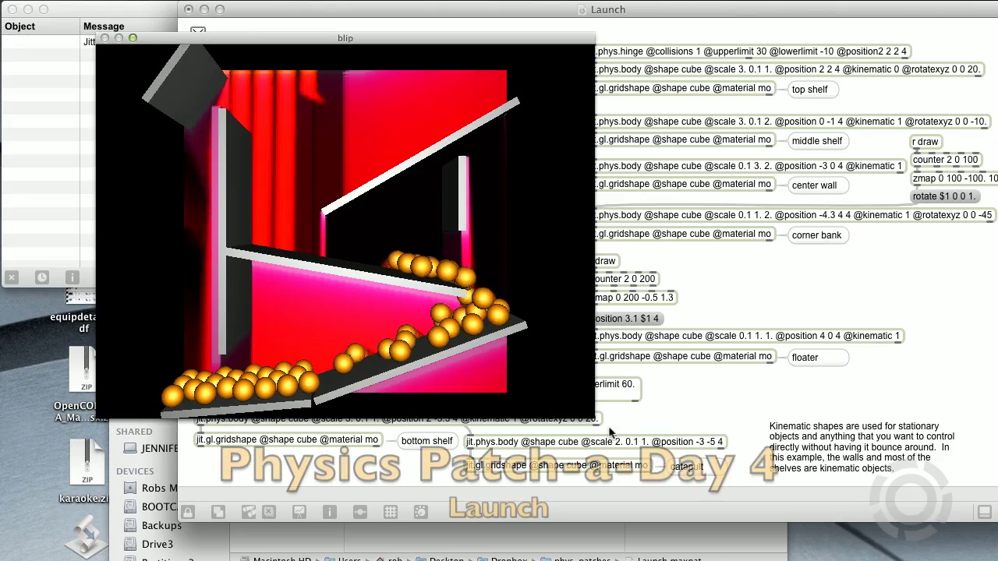
# Enlarge the blip render window of the Launch patch.
pyautogui.moveTo(590, 415); pyautogui.dragTo(816, 498)
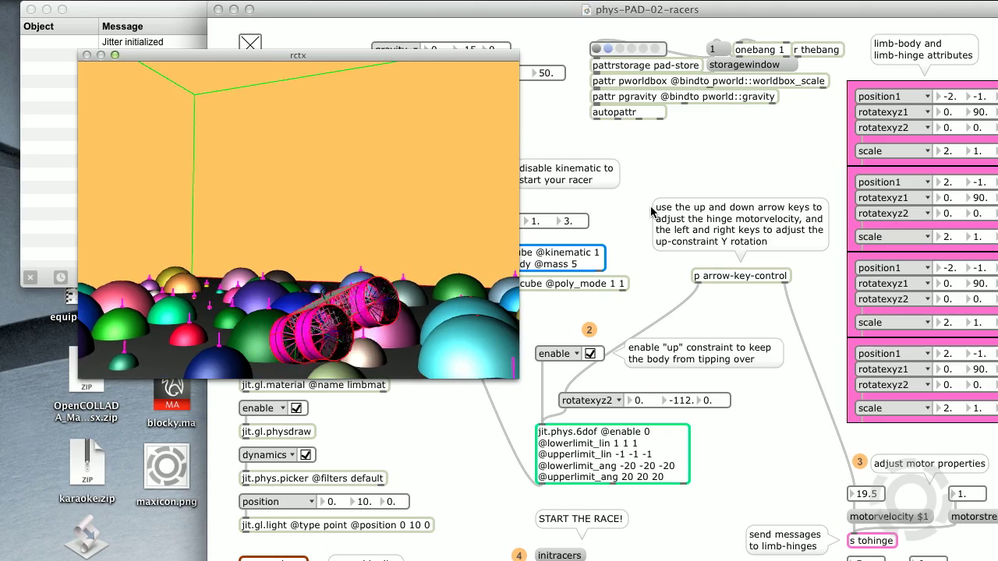
# Steer the racer to a Y rotation of 82 with motor velocity 20.20, and start the race with initracers.
pyautogui.press('Left')
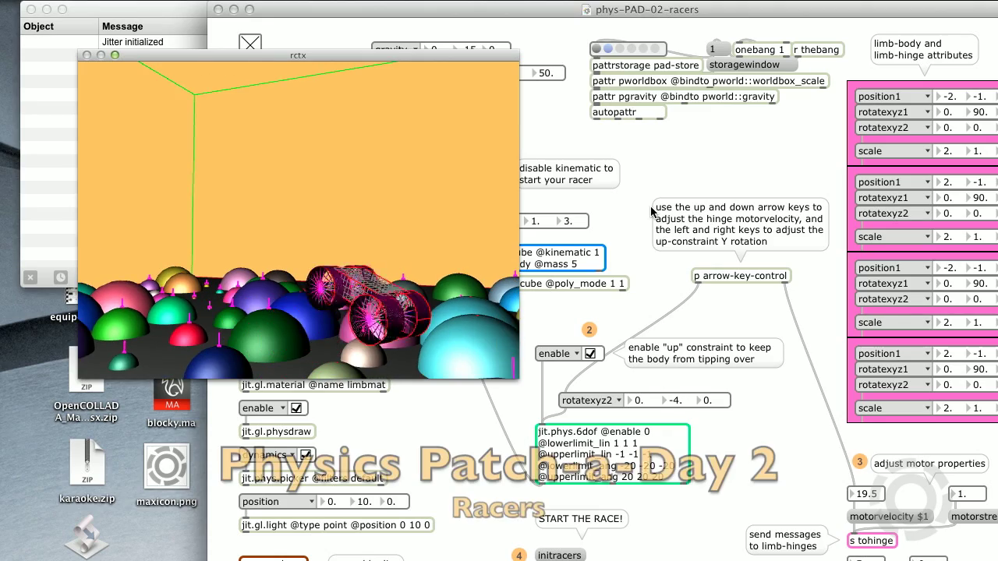
pyautogui.press('Up')
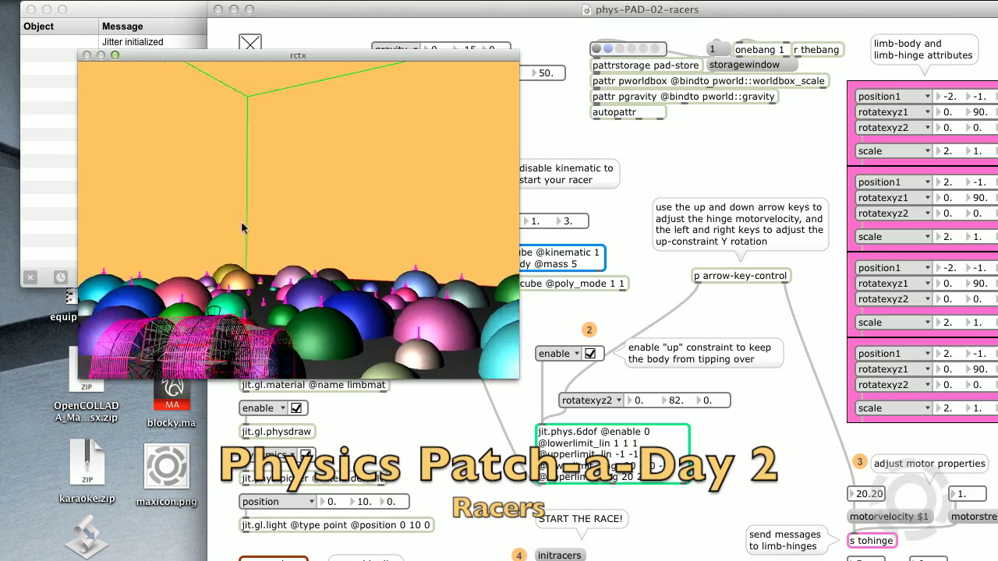
pyautogui.click(553, 555)
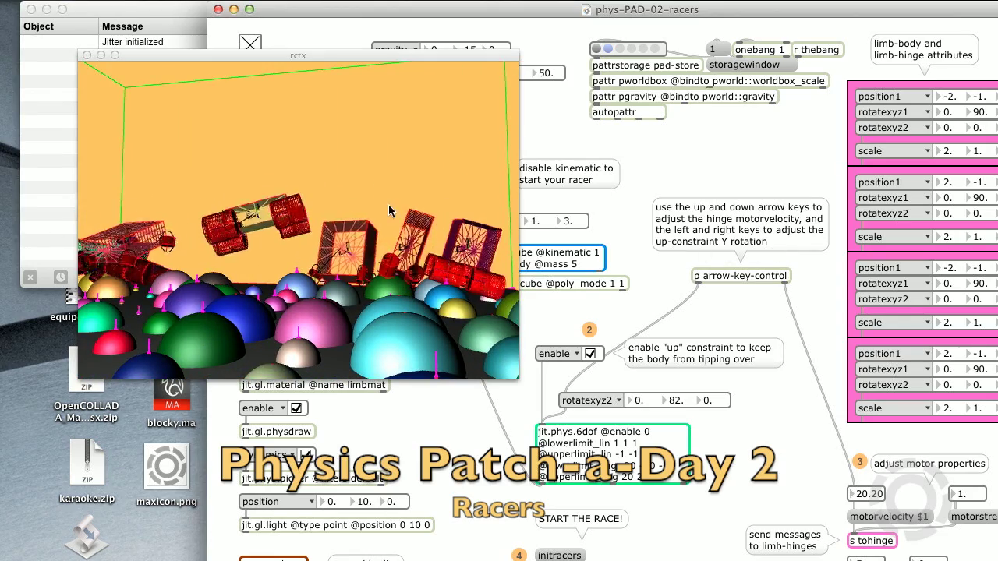
pyautogui.click(387, 180)
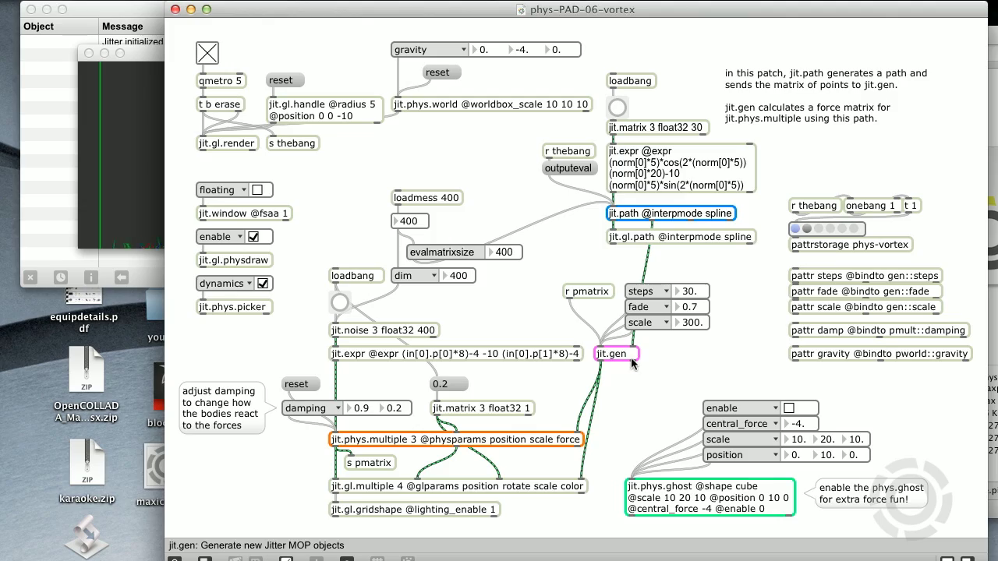
# Open the jit.gen object's patcher in the vortex patch to examine the force calculation.
pyautogui.doubleClick(632, 357)
pyautogui.moveTo(524, 151); pyautogui.dragTo(398, 48)
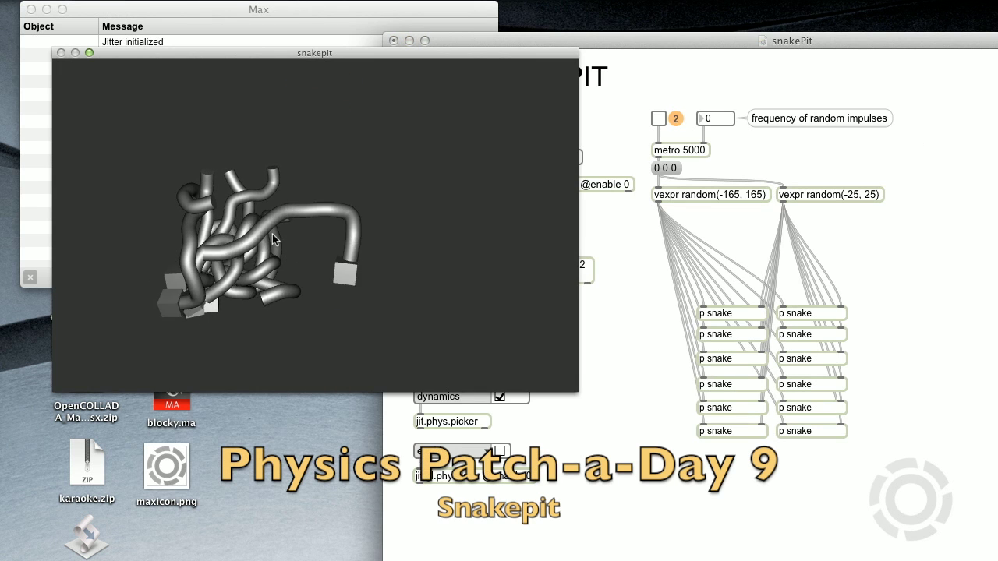
# Turn on the random impulse metro in the snakePit patch and pull one of the snakes upward.
pyautogui.click(658, 118)
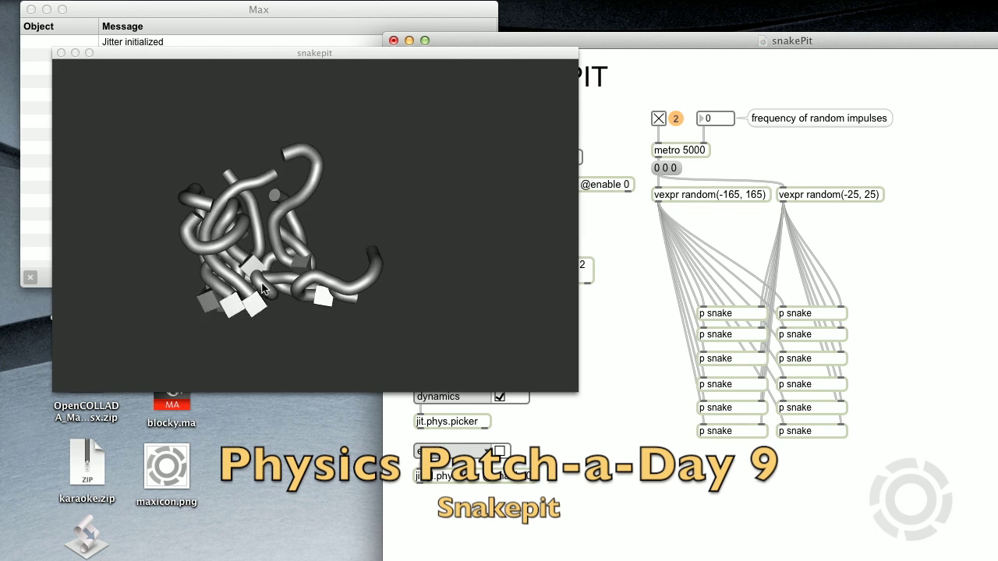
pyautogui.moveTo(209, 279); pyautogui.dragTo(245, 223)
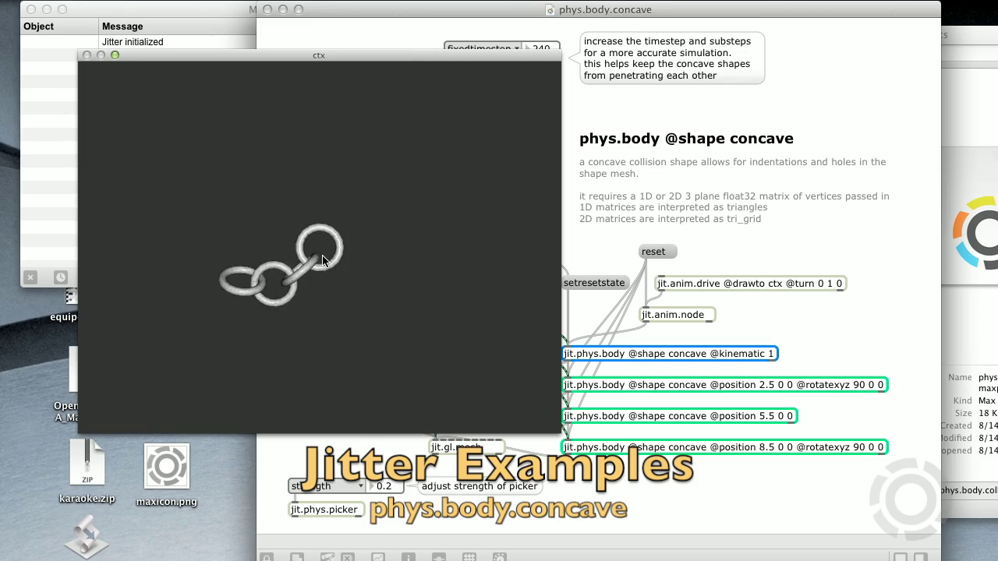
# Pull the end ring of the linked chain downward in the phys.body.concave simulation.
pyautogui.moveTo(322, 260); pyautogui.dragTo(334, 341)
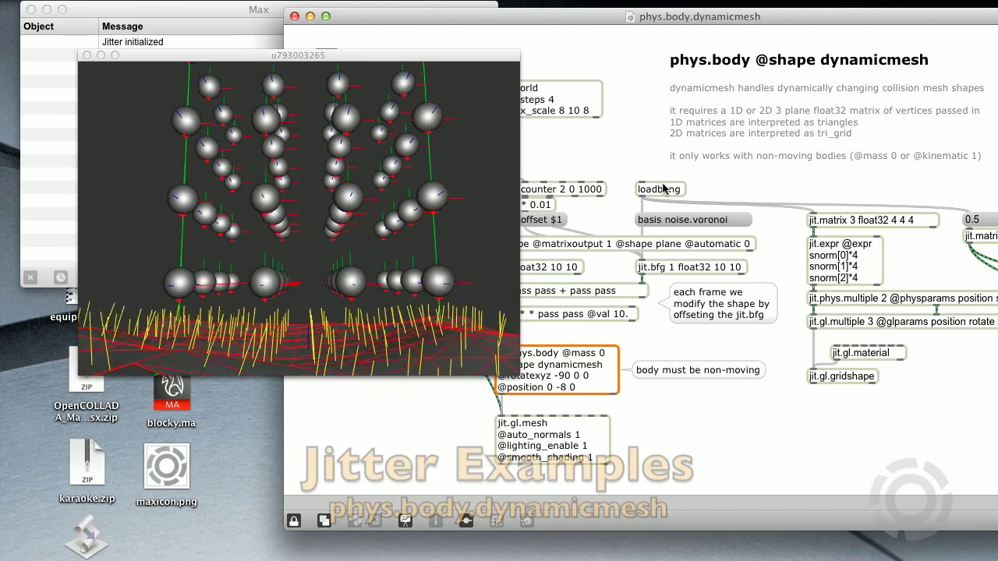
# Drag within the phys.body.dynamicmesh simulation to interact with the balls on the moving mesh.
pyautogui.click(358, 260)
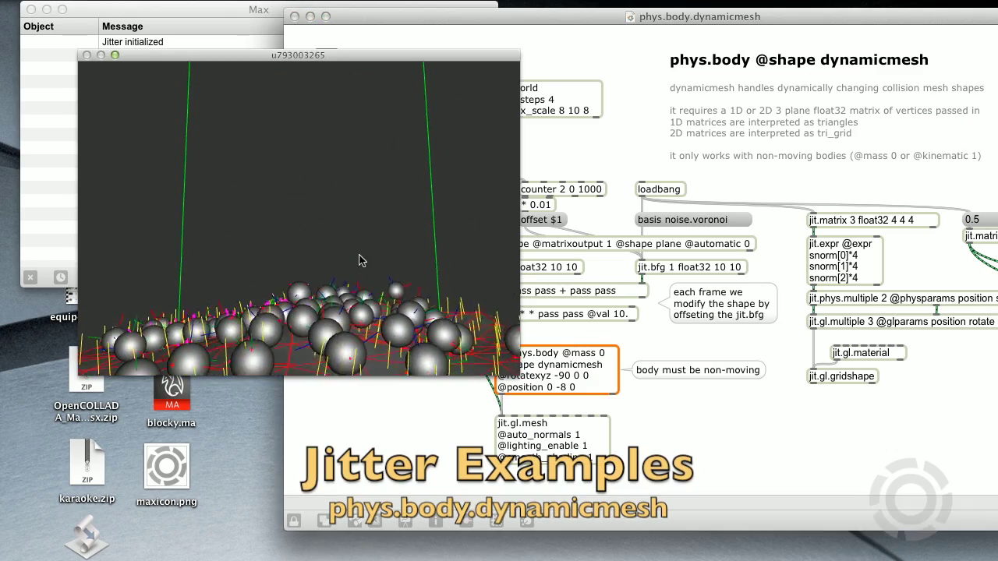
pyautogui.moveTo(358, 260); pyautogui.dragTo(321, 250)
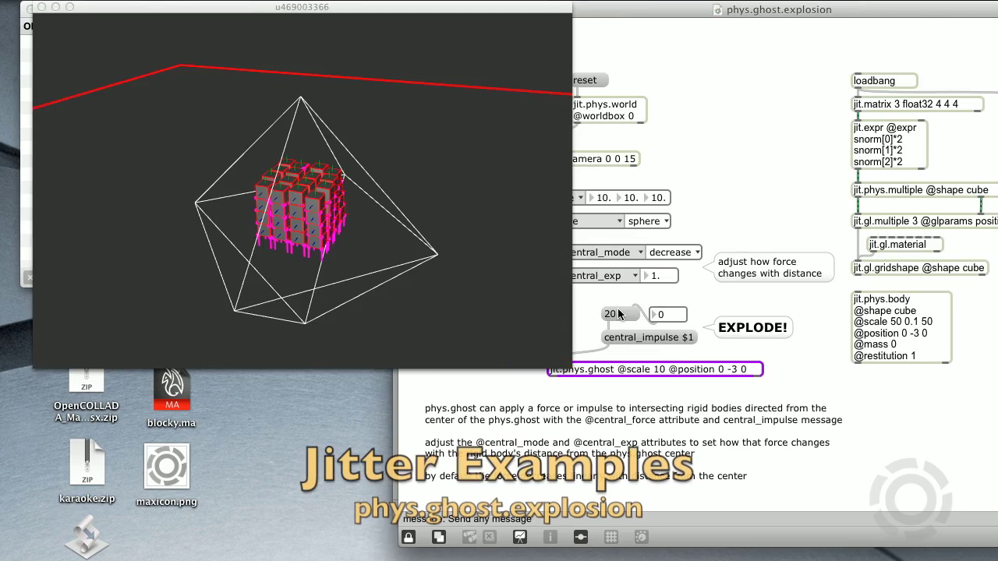
# Explode the block of cubes by sending the preset central_impulse of 20 to the phys.ghost.
pyautogui.click(612, 316)
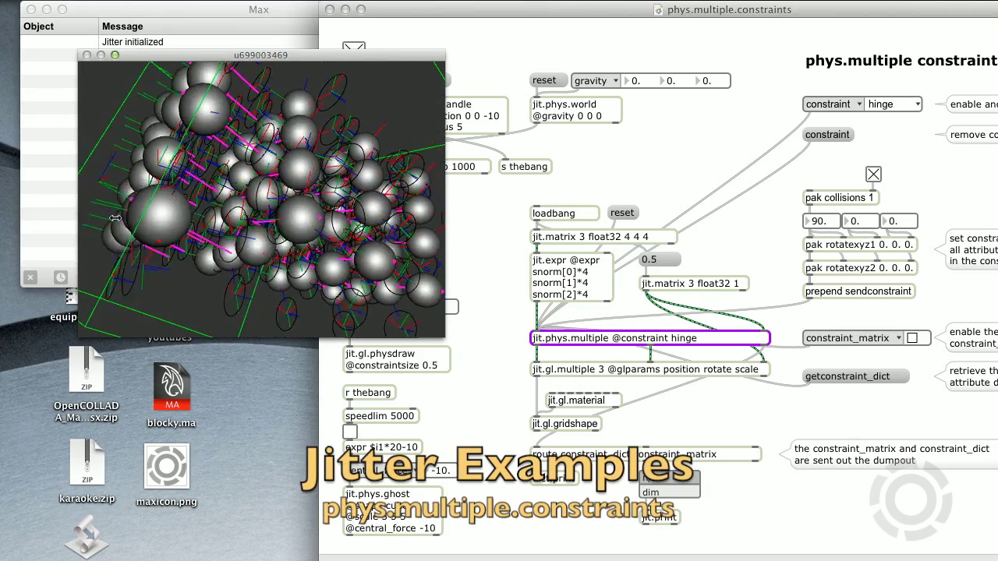
# Lower the first rotatexyz angle of the hinge constraints in the phys.multiple.constraints patch.
pyautogui.moveTo(837, 224); pyautogui.dragTo(837, 436)
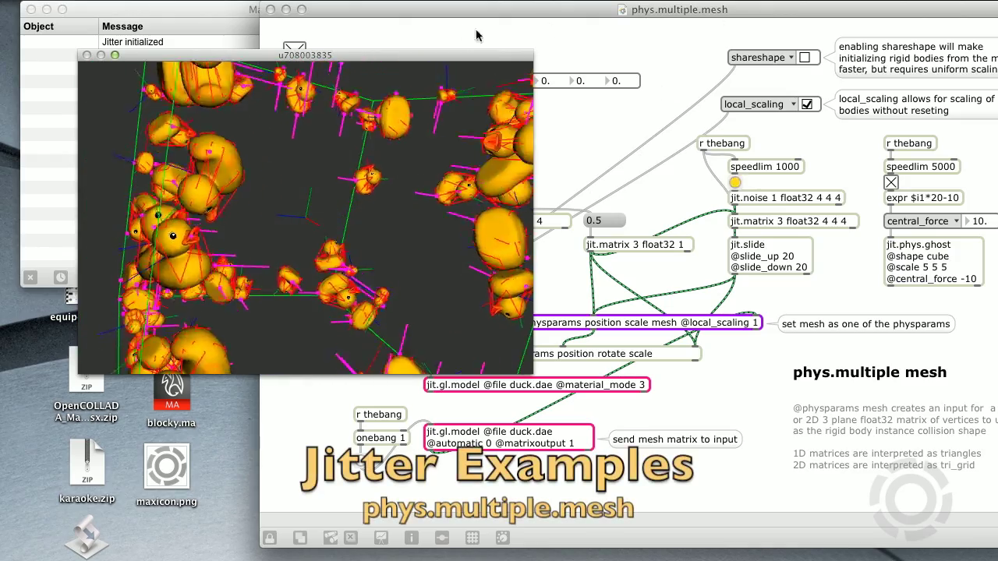
# Reposition the phys.multiple.mesh patch window and pull the rubber ducks upward in the simulation.
pyautogui.moveTo(458, 16)
pyautogui.mouseDown()
pyautogui.moveTo(911, 15)
pyautogui.moveTo(273, 17)
pyautogui.mouseUp()
pyautogui.click(679, 253)
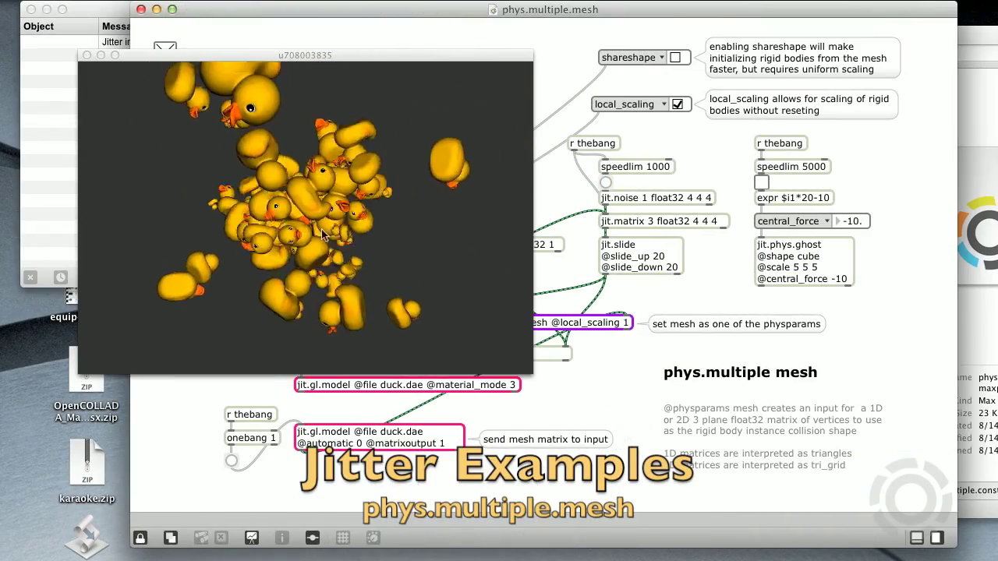
pyautogui.moveTo(321, 226); pyautogui.dragTo(318, 184)
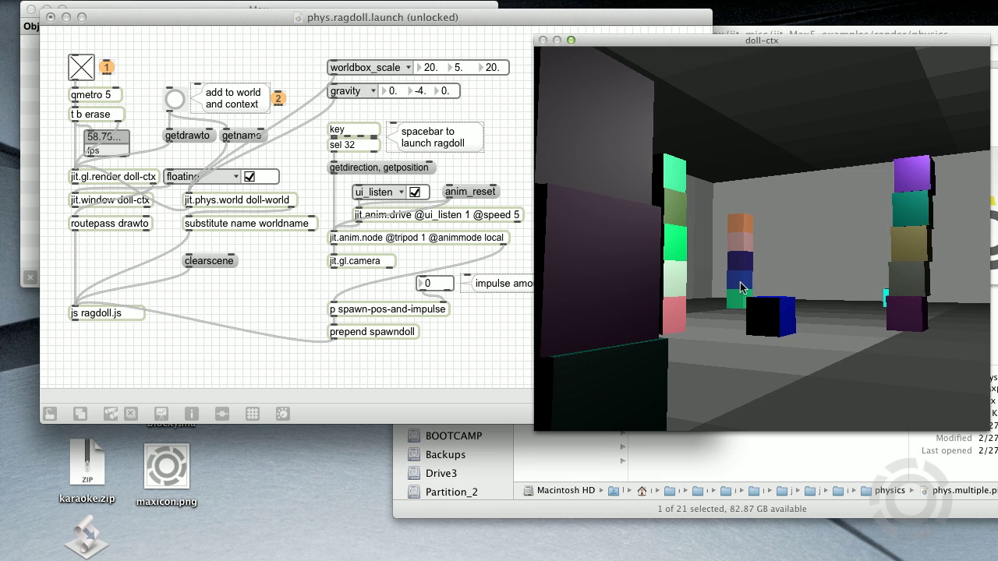
# Navigate the doll-ctx camera around the block towers and launch several ragdolls into the scene.
pyautogui.press('d')
pyautogui.moveTo(735, 283); pyautogui.dragTo(789, 341)
pyautogui.press('space')
pyautogui.press('space')
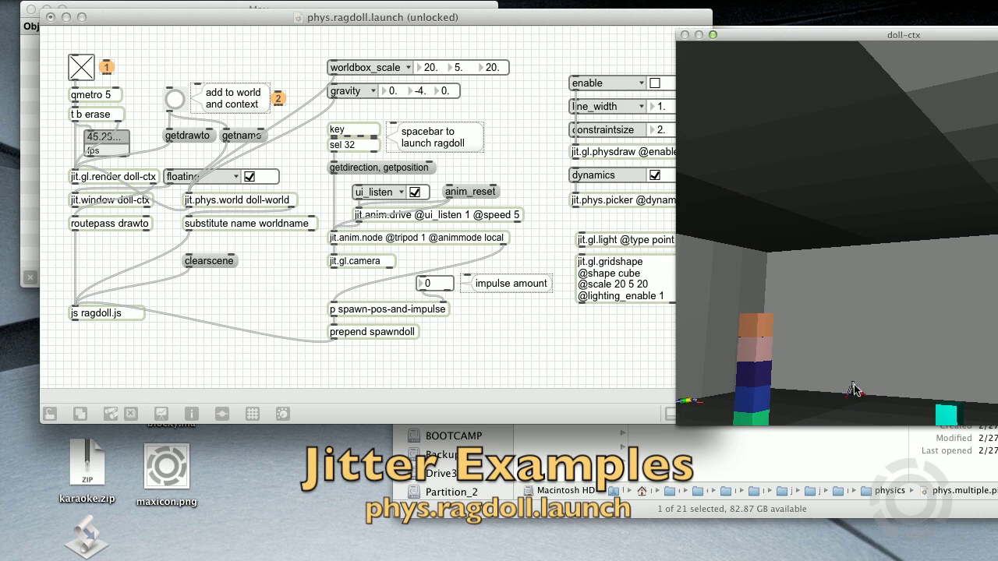
pyautogui.moveTo(834, 389); pyautogui.dragTo(757, 283)
pyautogui.press('w')
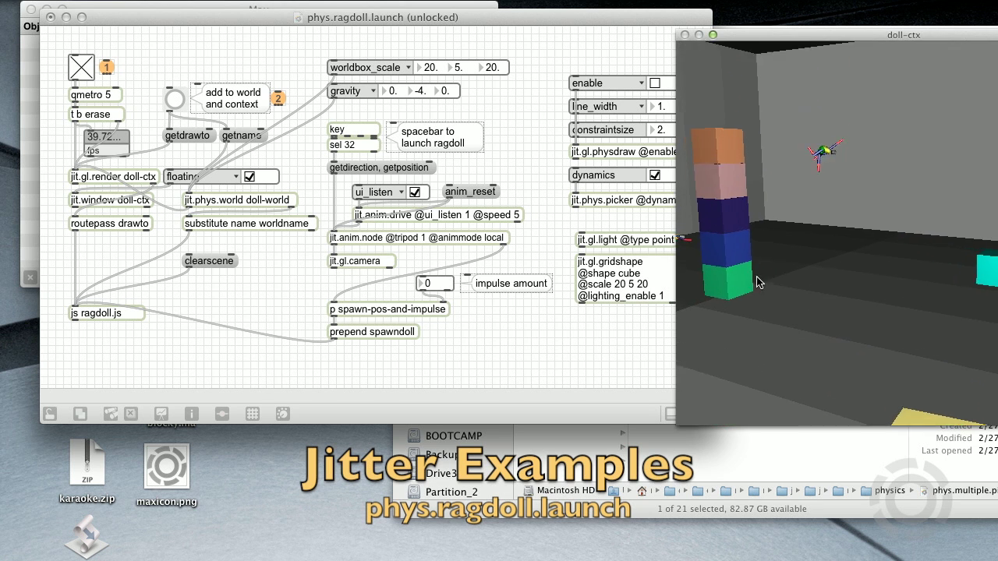
pyautogui.press('space')
pyautogui.moveTo(787, 247); pyautogui.dragTo(847, 279)
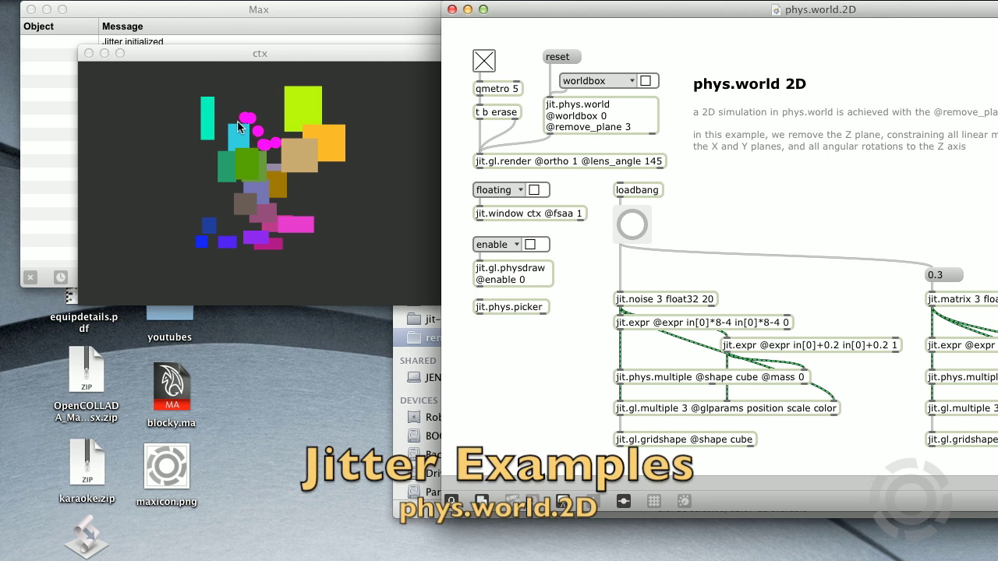
# Pull a body upward in the phys.world 2D simulation and regenerate the random layout of coloured blocks.
pyautogui.moveTo(238, 127); pyautogui.dragTo(243, 93)
pyautogui.click(632, 225)
pyautogui.click(253, 146)
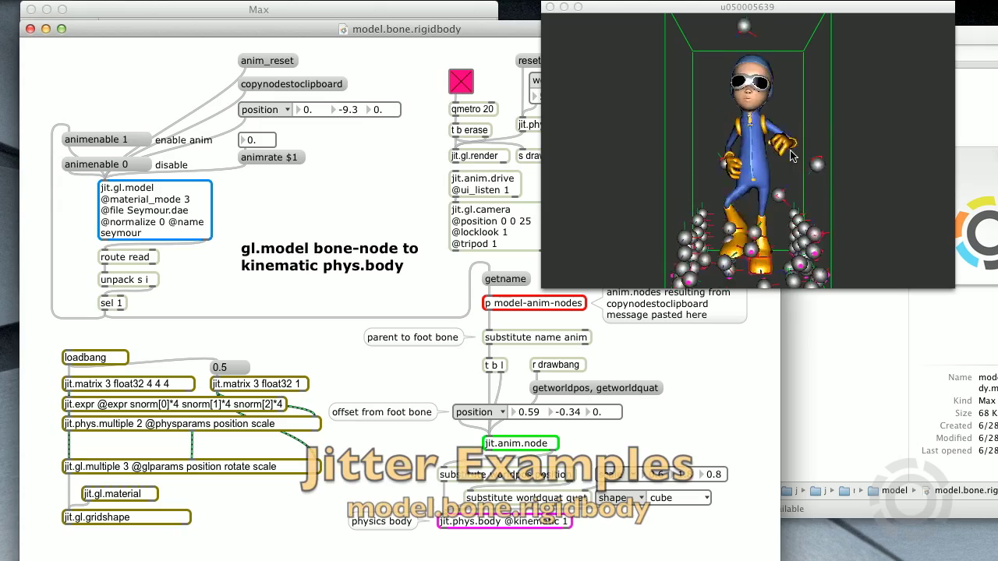
# Drag within the model.bone.rigidbody simulation to interact with the balls around the Seymour character.
pyautogui.moveTo(794, 89); pyautogui.dragTo(764, 140)
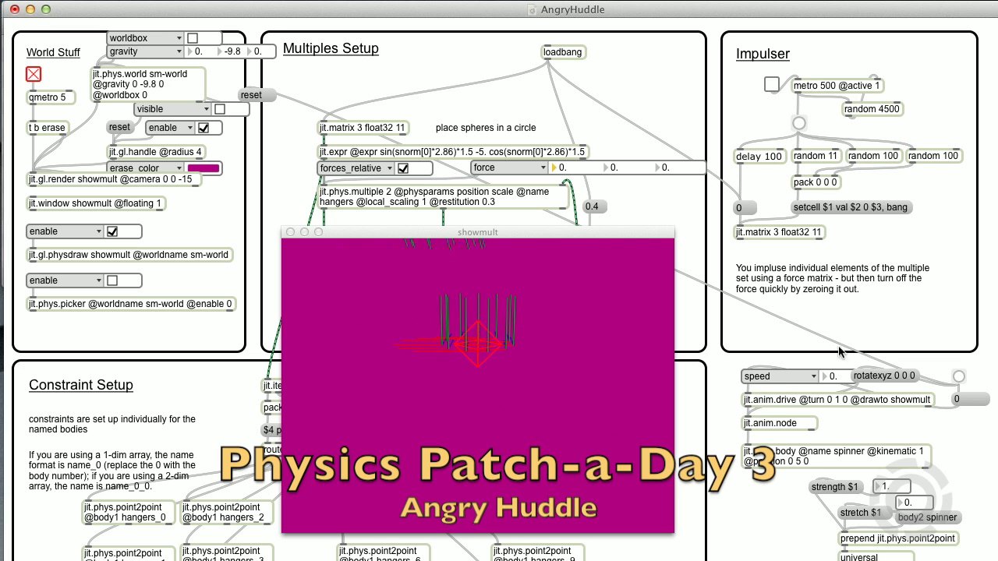
# Set the AngryHuddle spinner's drive speed to 71 and disable physics debug drawing.
pyautogui.click(834, 375)
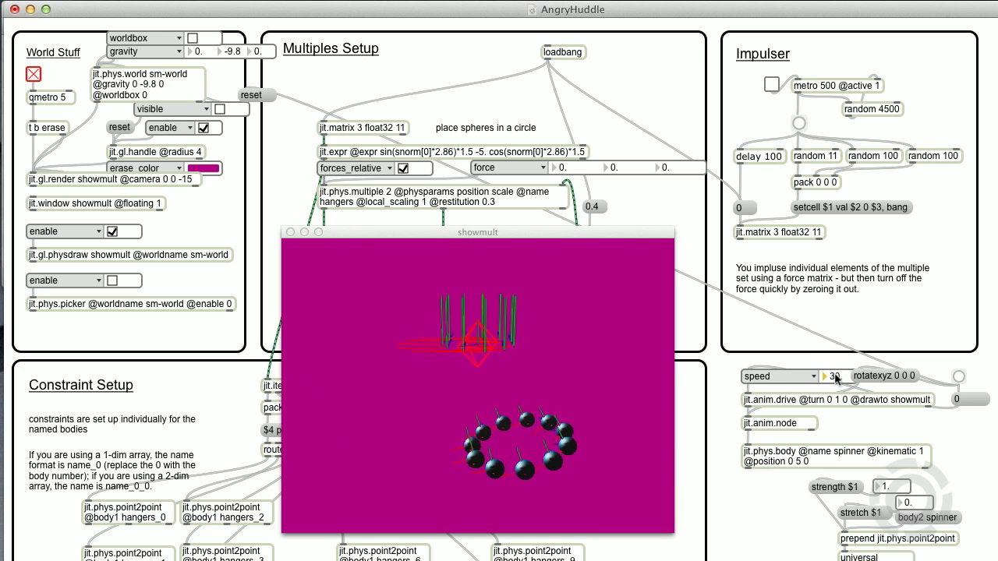
pyautogui.moveTo(835, 379); pyautogui.dragTo(835, 379)
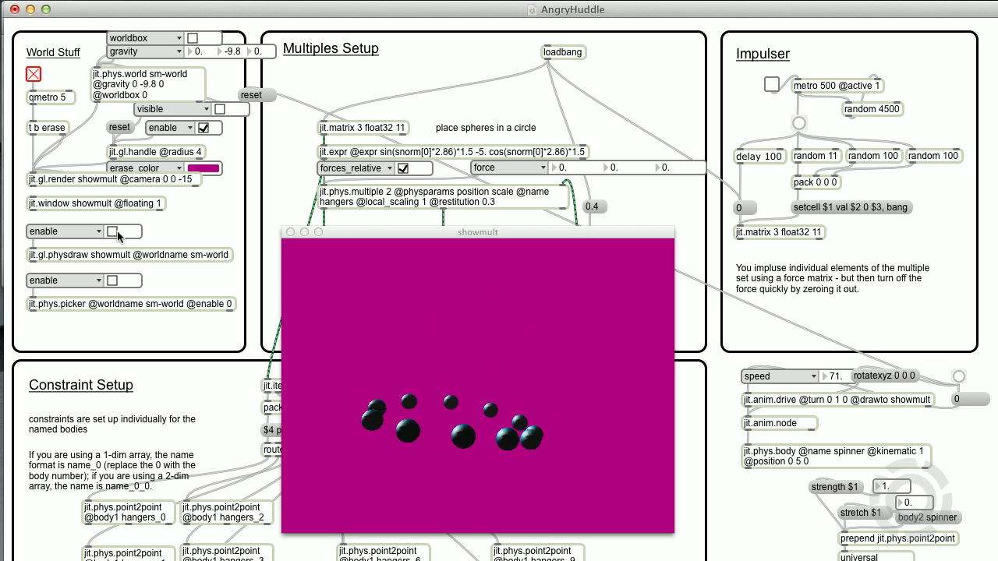
# Reduce the opacity of the render erase color to 11% so the spheres leave trails.
pyautogui.click(201, 168)
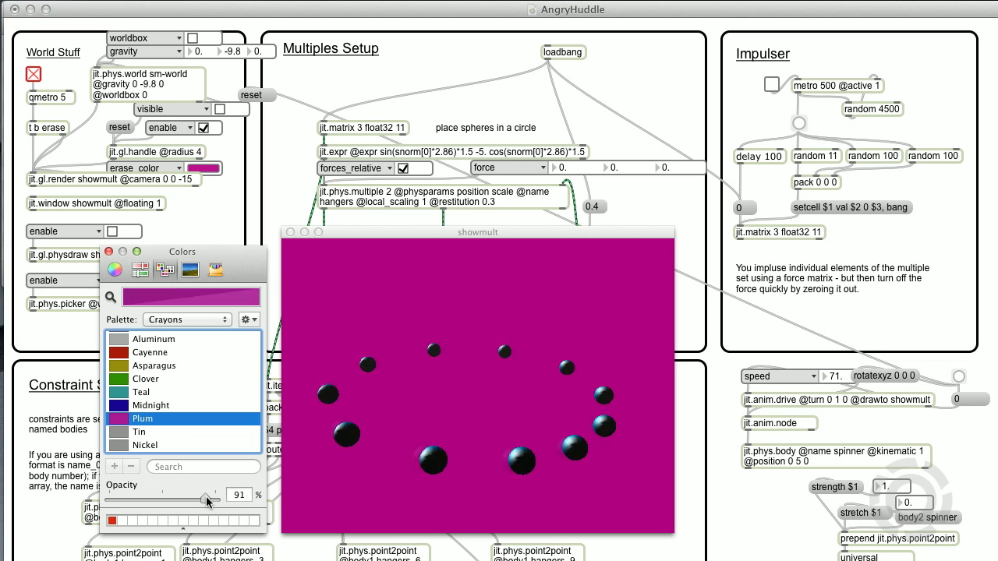
pyautogui.moveTo(130, 496); pyautogui.dragTo(122, 497)
# Try a force along the first axis of the hanging spheres, and set the erase color's opacity to 0%.
pyautogui.click(560, 167)
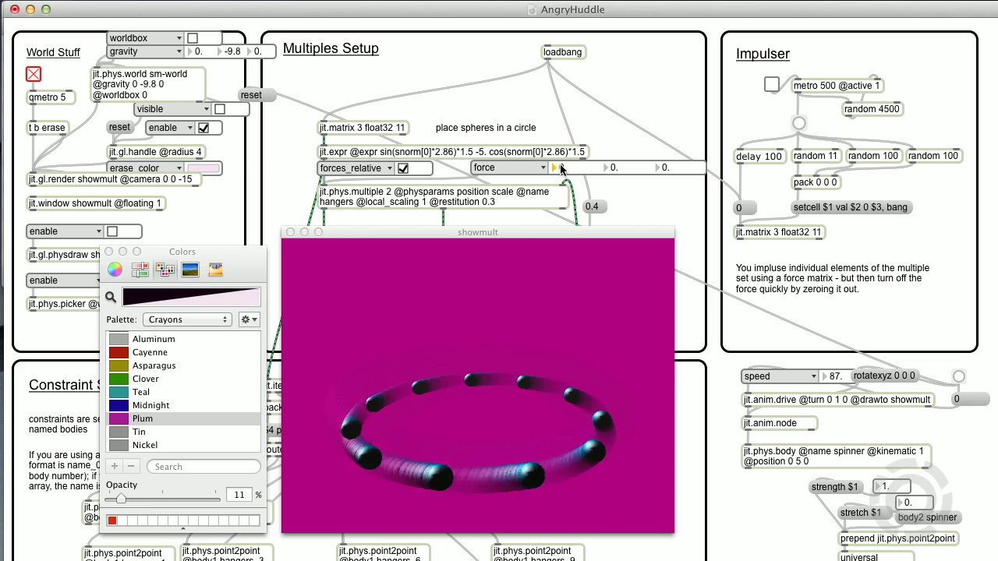
pyautogui.moveTo(560, 167); pyautogui.dragTo(562, 187)
pyautogui.moveTo(122, 498); pyautogui.dragTo(94, 503)
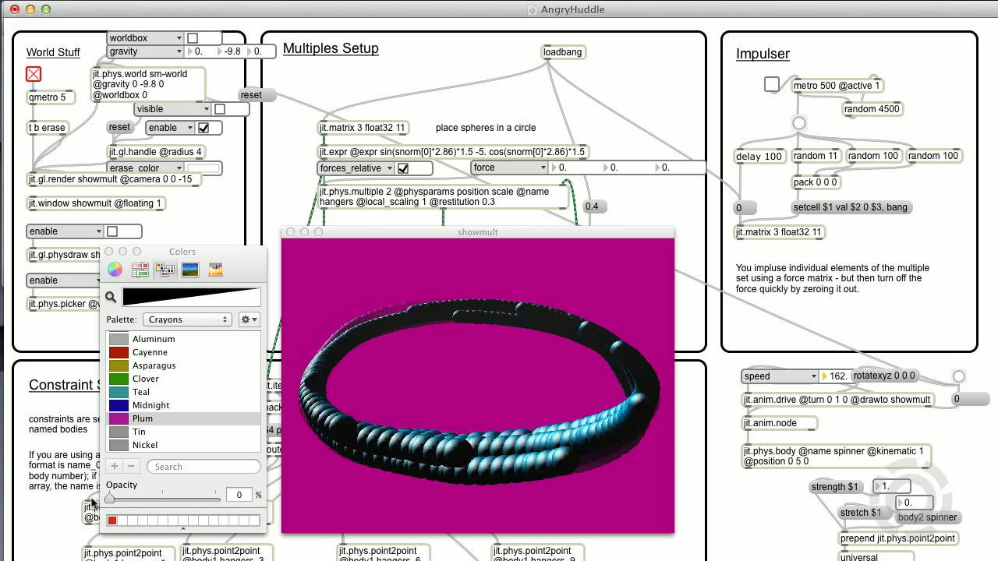
pyautogui.moveTo(436, 436); pyautogui.dragTo(657, 342)
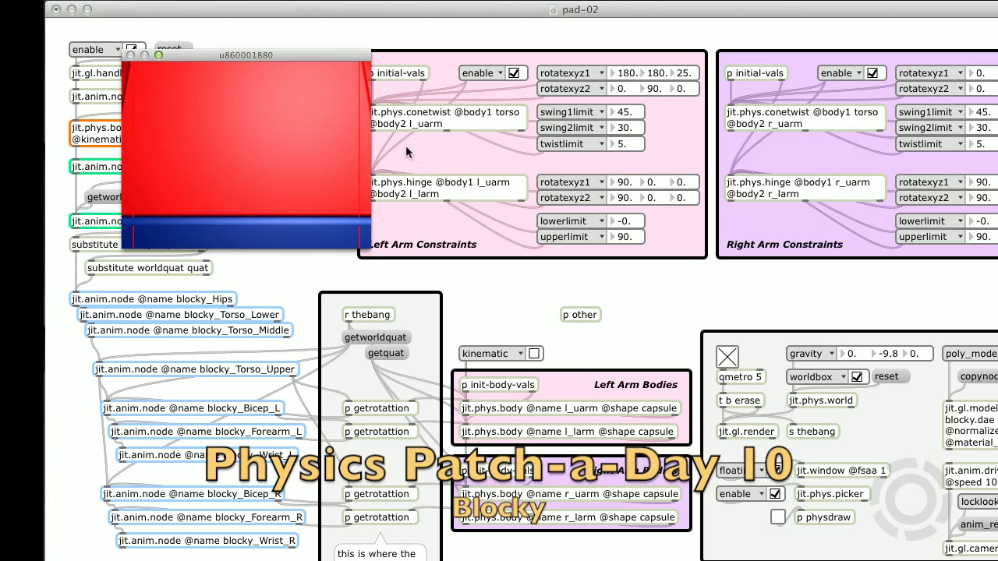
# Enlarge and reposition the Blocky render window, and adjust its contents so the whole figure is framed.
pyautogui.moveTo(373, 255); pyautogui.dragTo(536, 355)
pyautogui.moveTo(393, 56); pyautogui.dragTo(594, 86)
pyautogui.moveTo(478, 195); pyautogui.dragTo(629, 297)
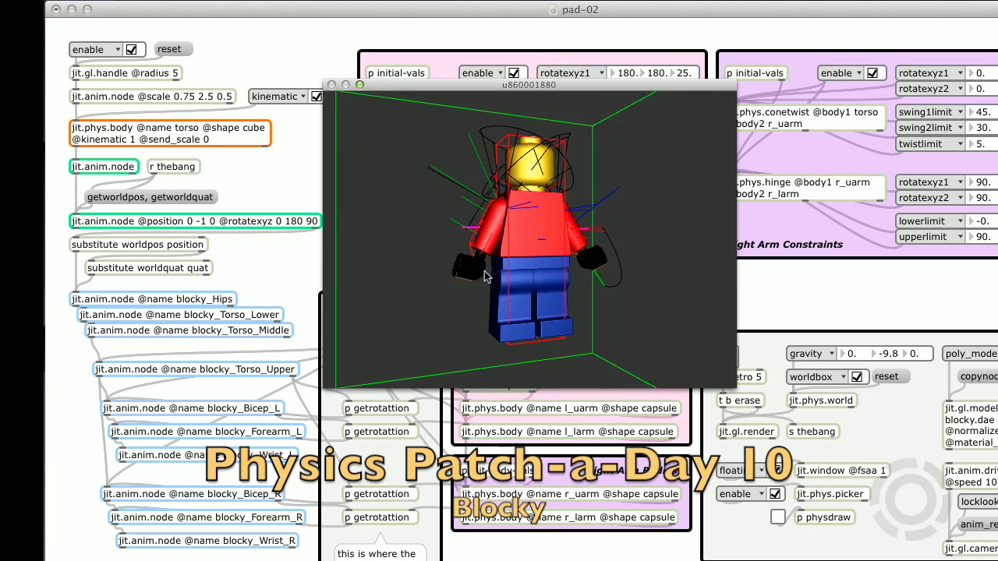
# Swing the Blocky figure's arms with the physics picker and move the camera around the figure.
pyautogui.moveTo(484, 272); pyautogui.dragTo(530, 171)
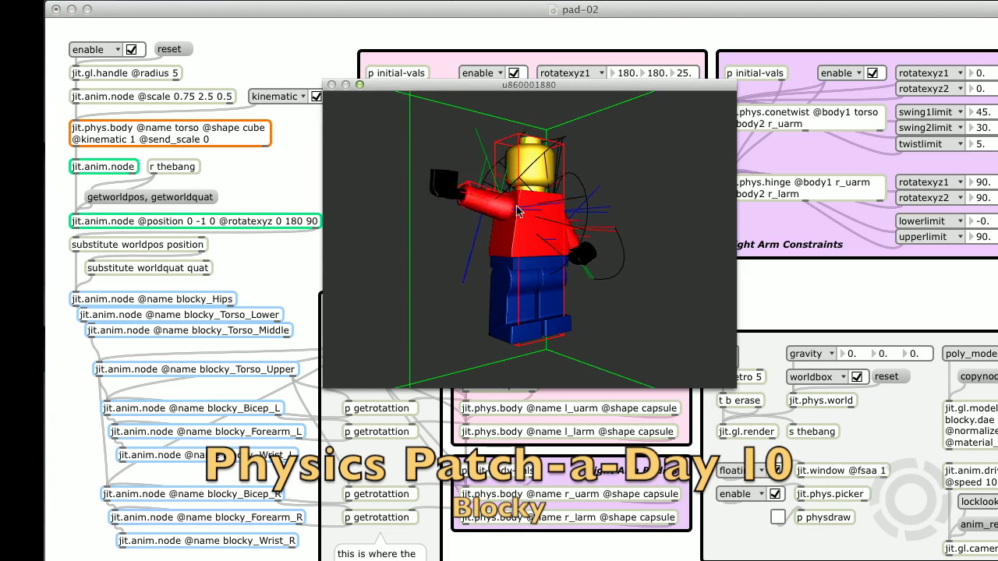
pyautogui.press('d')
pyautogui.moveTo(612, 276); pyautogui.dragTo(582, 207)
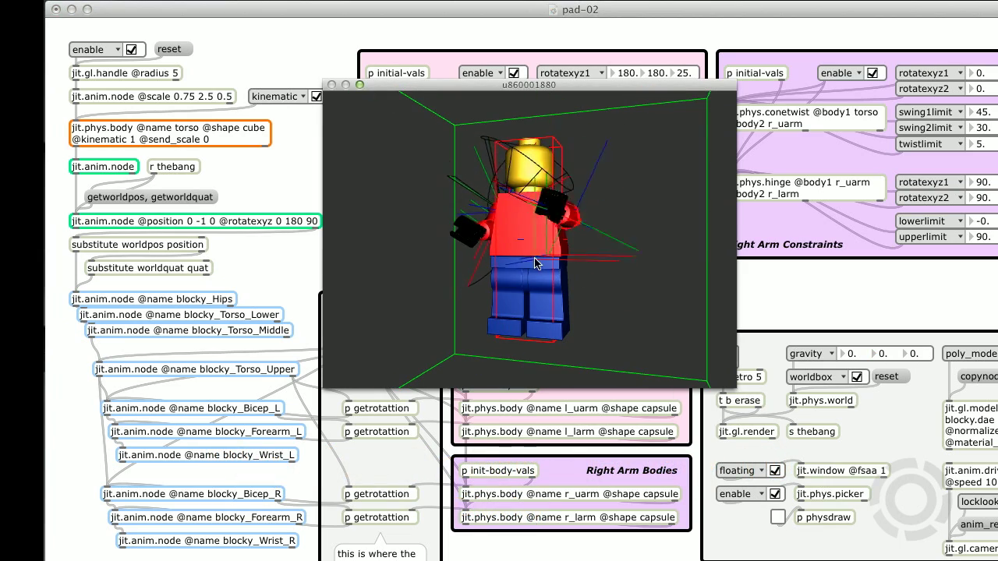
pyautogui.moveTo(534, 263); pyautogui.dragTo(362, 363)
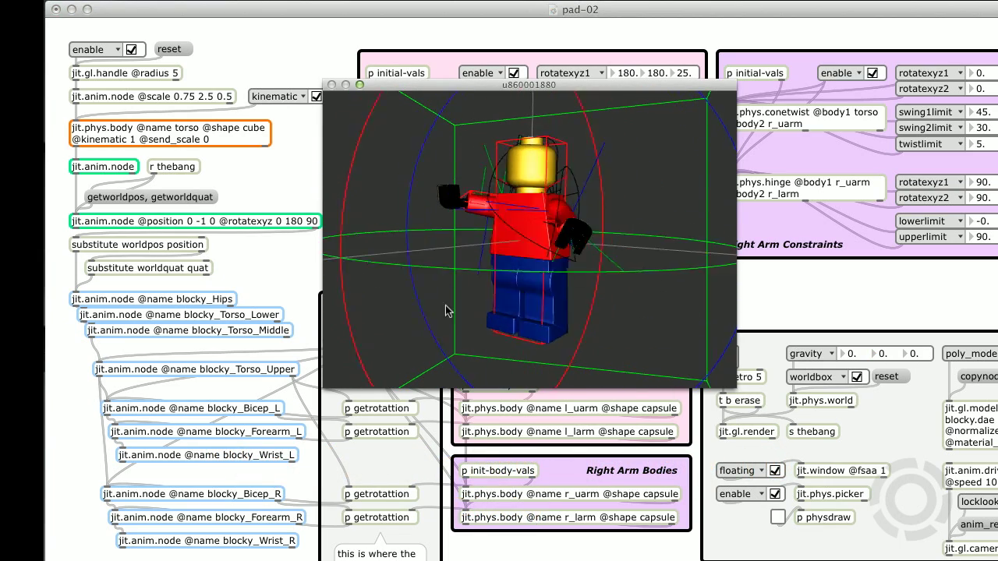
# Rotate the Blocky figure's torso with its rotation handle so the arms swing, and release the handle.
pyautogui.moveTo(446, 307); pyautogui.dragTo(555, 309)
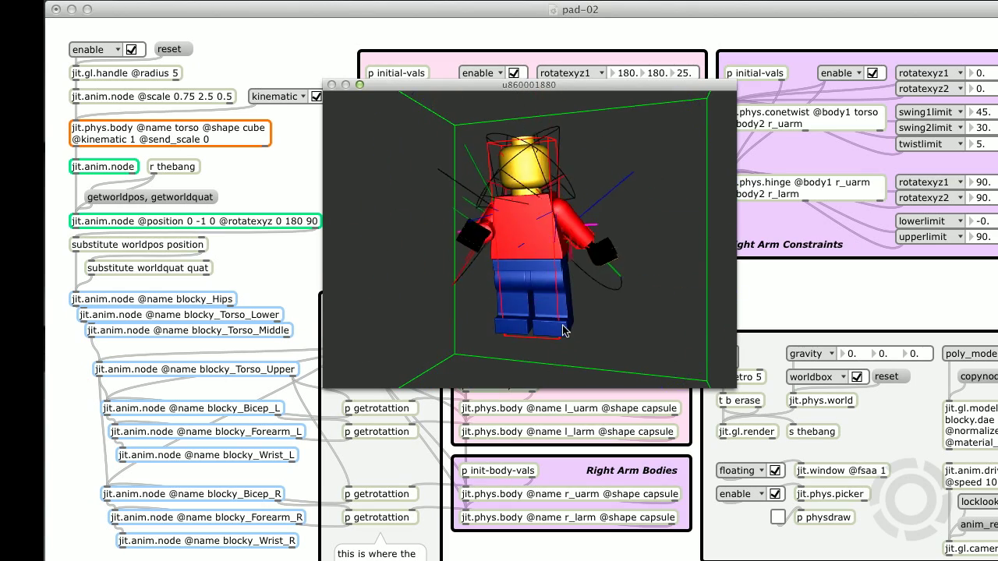
pyautogui.click(678, 322)
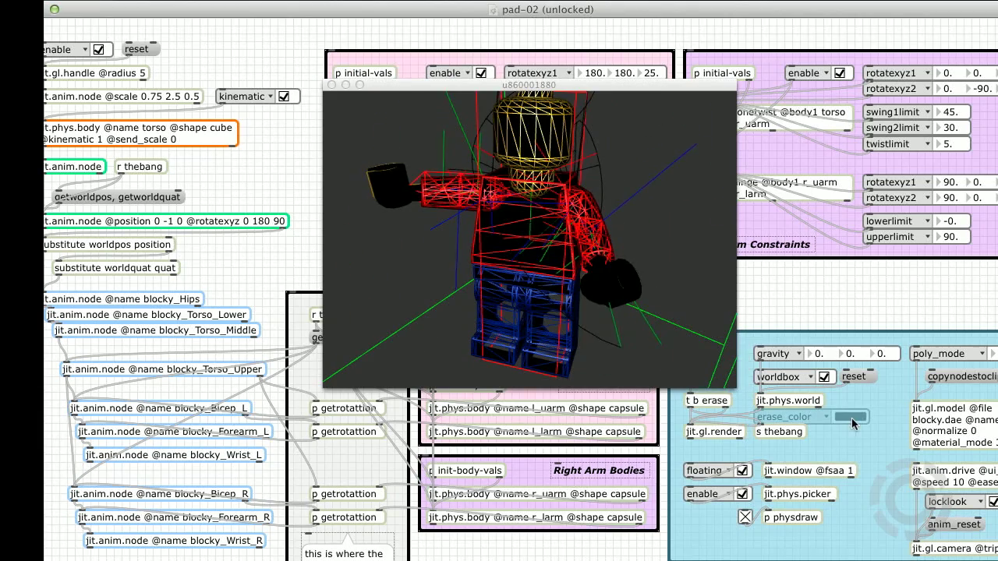
# Set the render erase color to light blue from the Crayons palette and close the color picker.
pyautogui.click(850, 417)
pyautogui.click(247, 468)
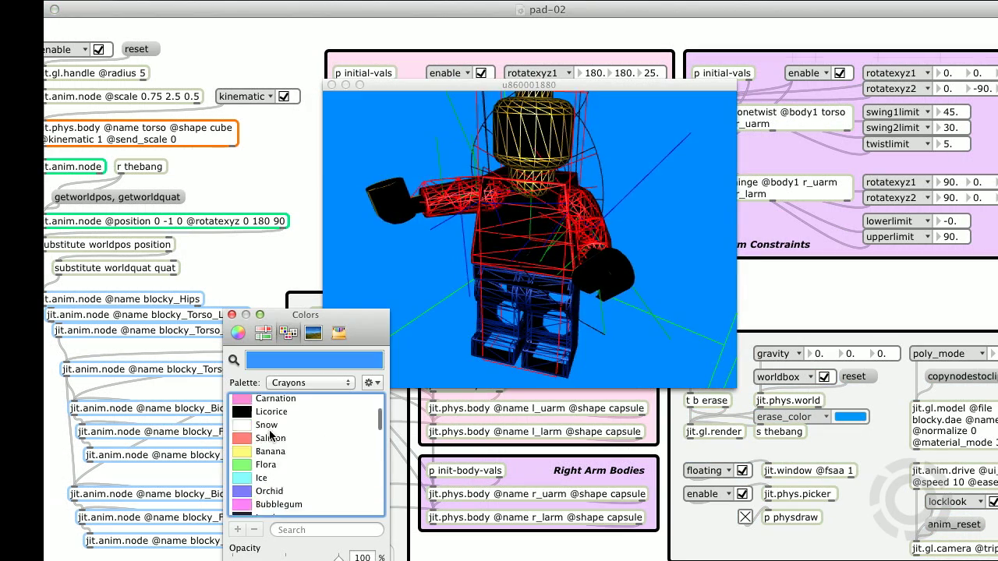
pyautogui.scroll(2, 271, 436)
pyautogui.click(248, 441)
pyautogui.click(231, 315)
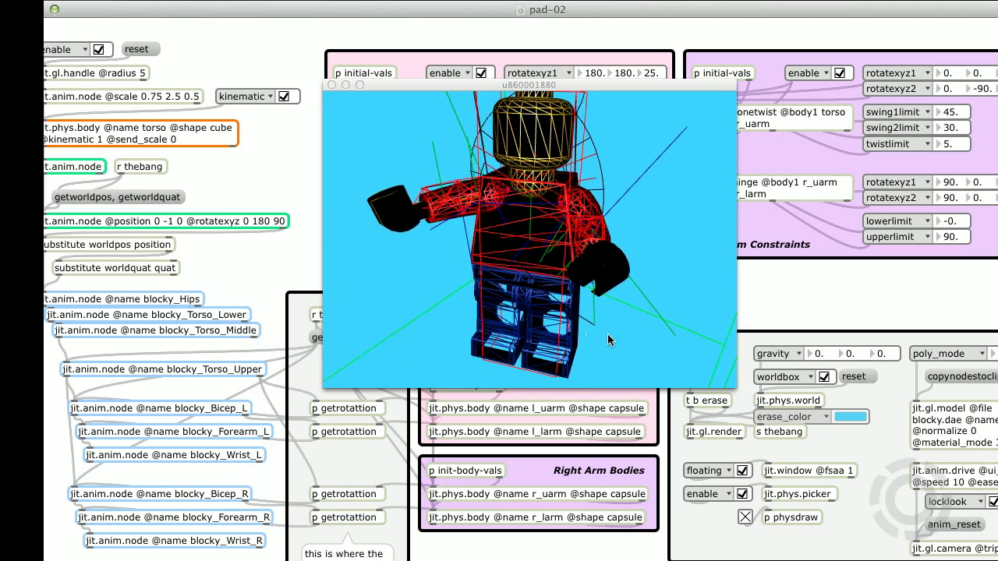
# Open the physdraw subpatch, set the debug drawing's line width to 2, and view the Blocky figure from another angle.
pyautogui.doubleClick(790, 518)
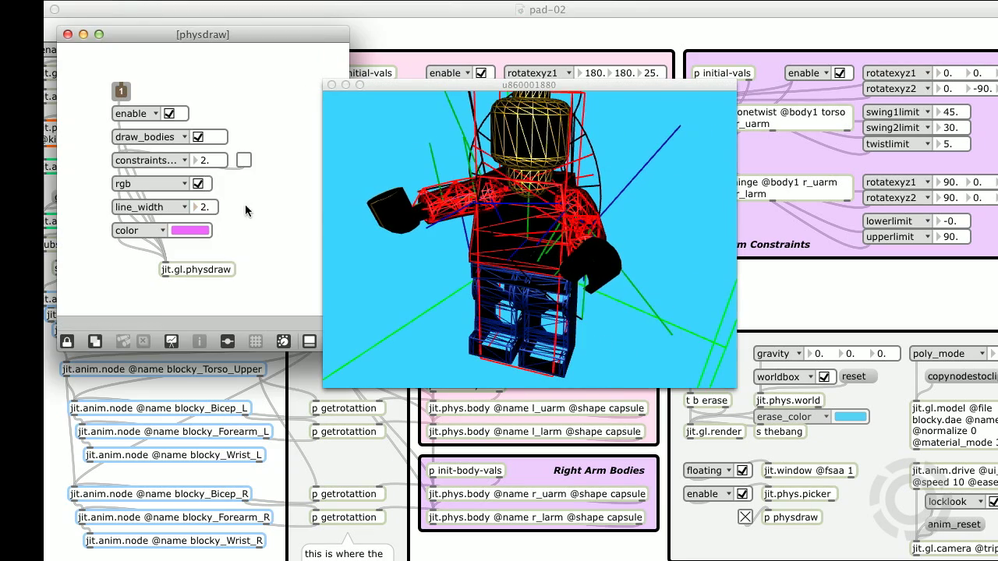
pyautogui.moveTo(657, 300); pyautogui.dragTo(719, 381)
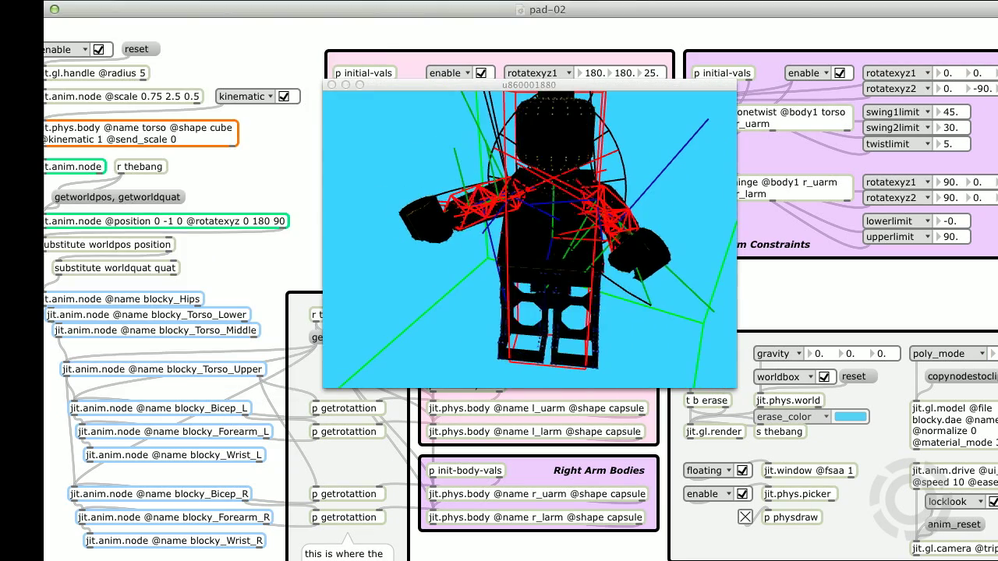